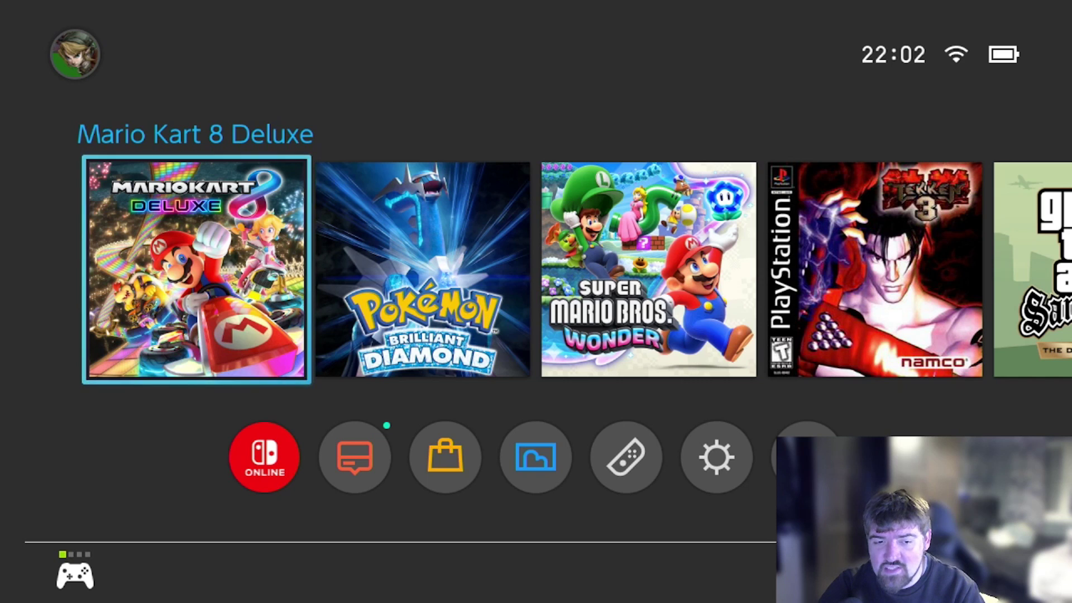
Open the console's System Settings from the HOME screen
key("Down")
key("Right")
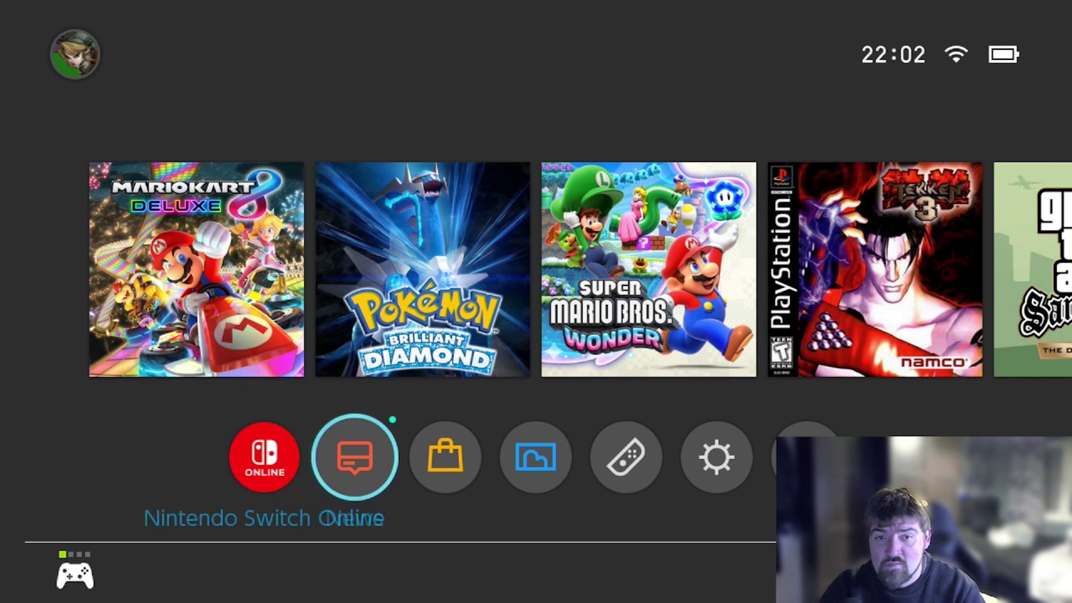
key("Right")
key("Right")
key("Right")
key("Right")
key("Return")
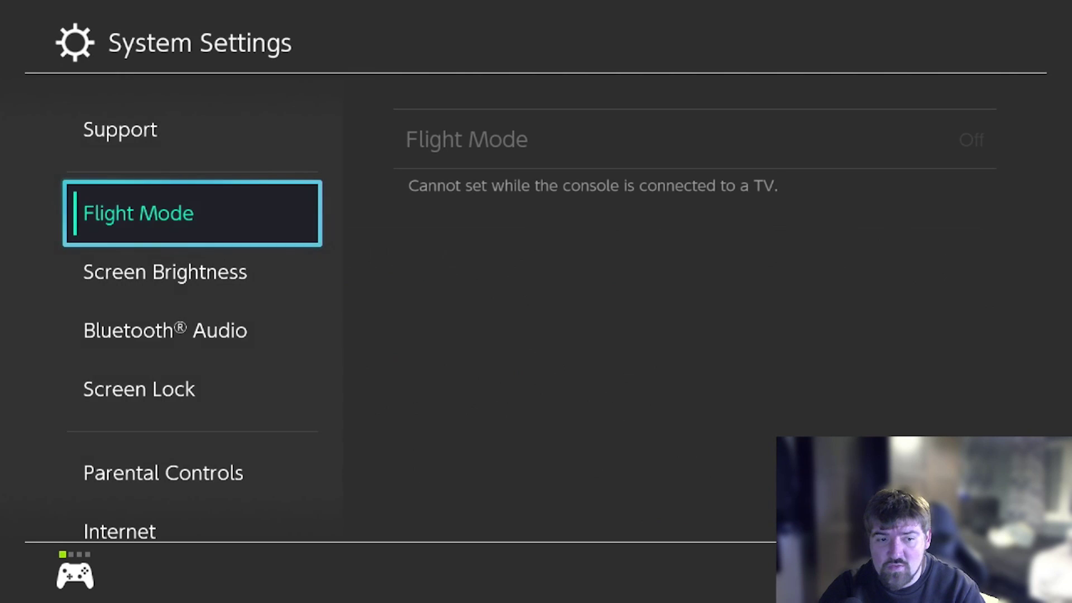
Check the current firmware version in the System section of System Settings, and leave the settings
key("Down")
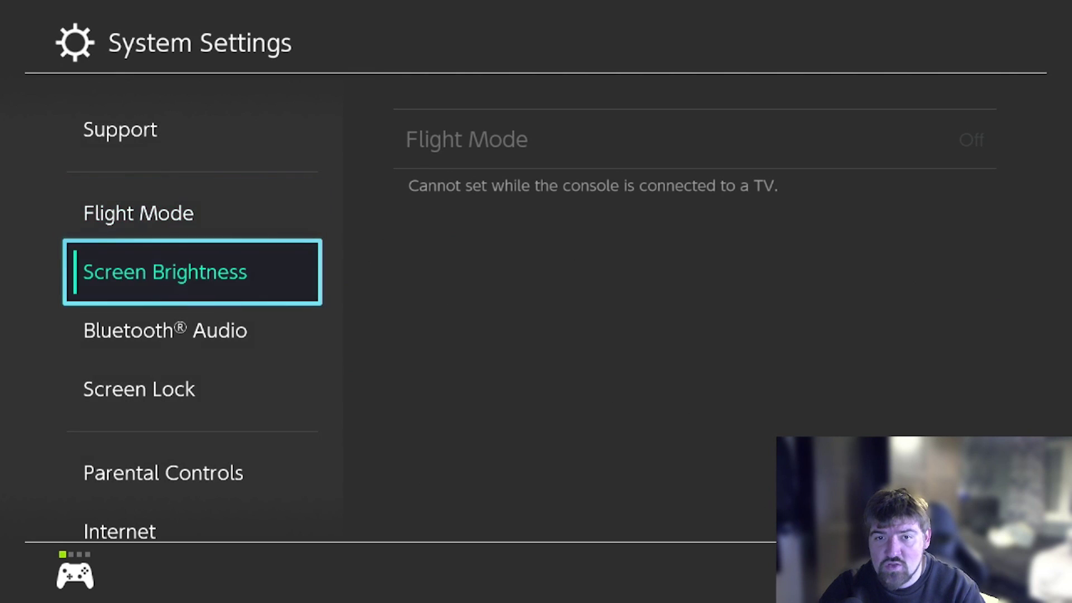
key("Down")
key("Down")
key("Down")
key("Down")
key("Down")
key("Down")
key("Down")
key("Down")
key("Down")
key("Down")
key("Down")
key("Down")
key("Down")
key("Down")
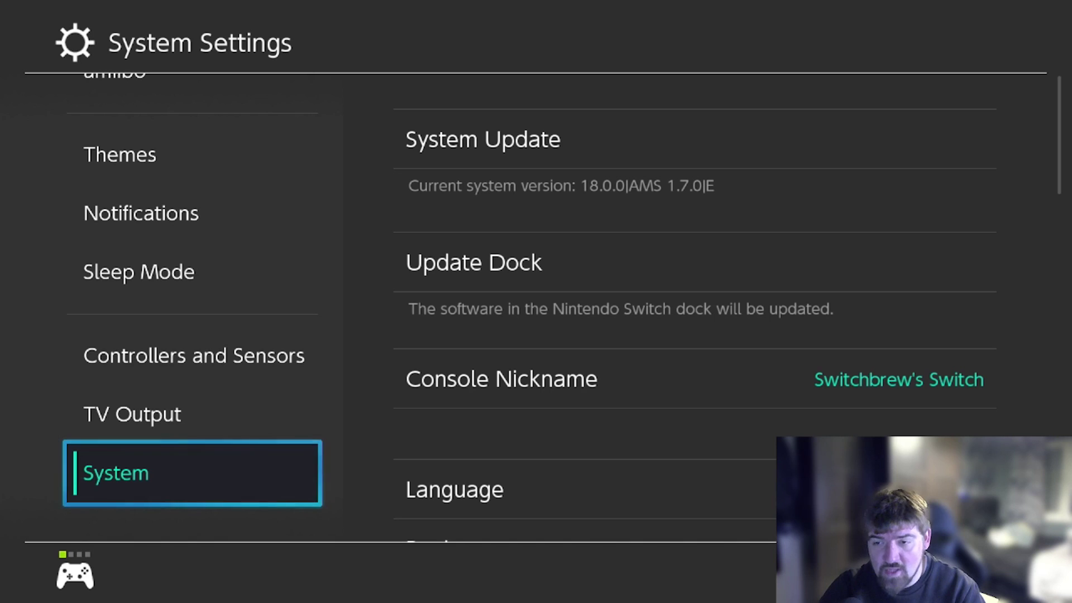
key("Escape")
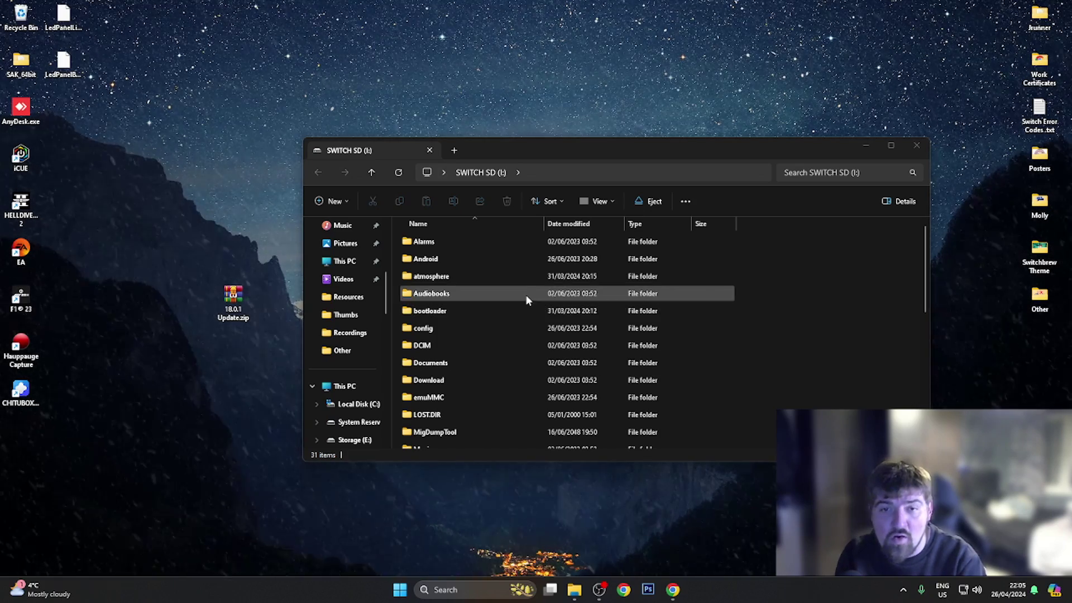
On the Windows PC, extract the 18.0.1 folder from 18.0.1 Update.zip to the desktop and close the archive
left_click_drag(584, 152, 594, 135)
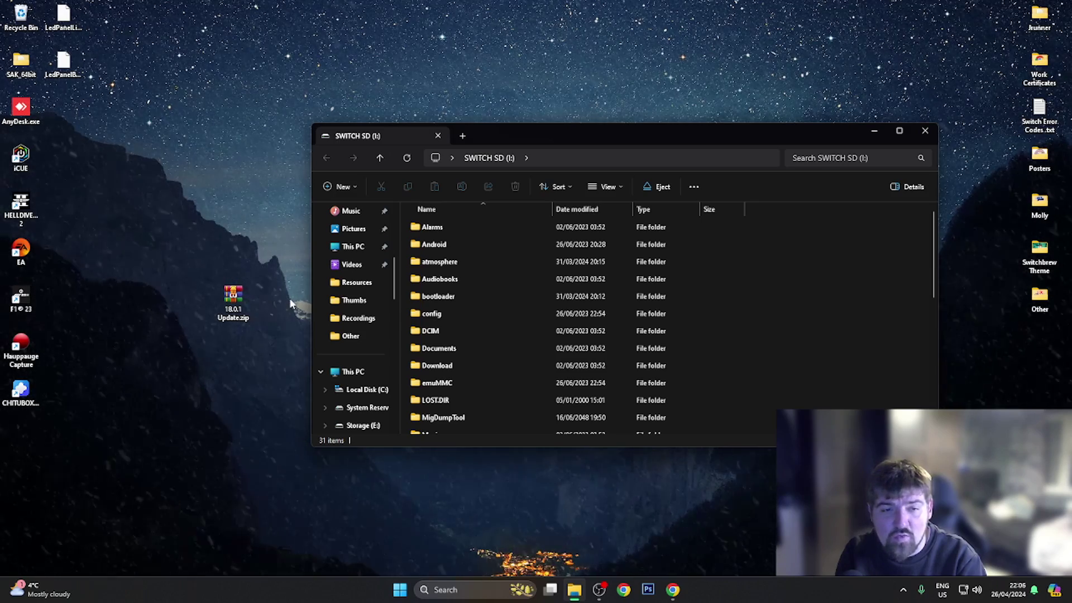
left_click_drag(244, 312, 201, 265)
double_click(200, 264)
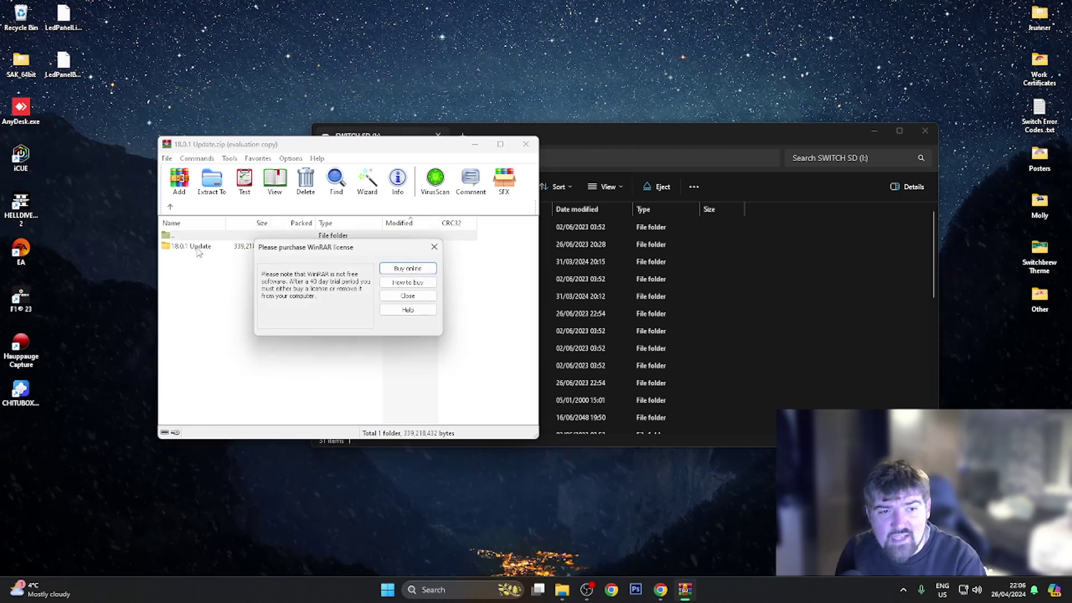
key("Escape")
left_click_drag(197, 248, 258, 414)
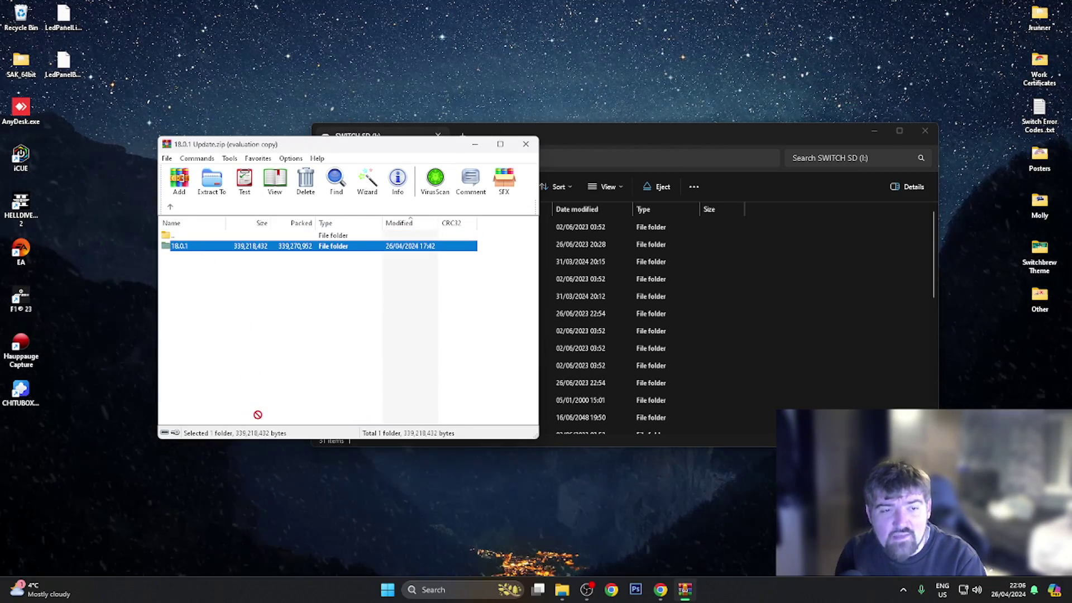
left_click_drag(257, 415, 281, 454)
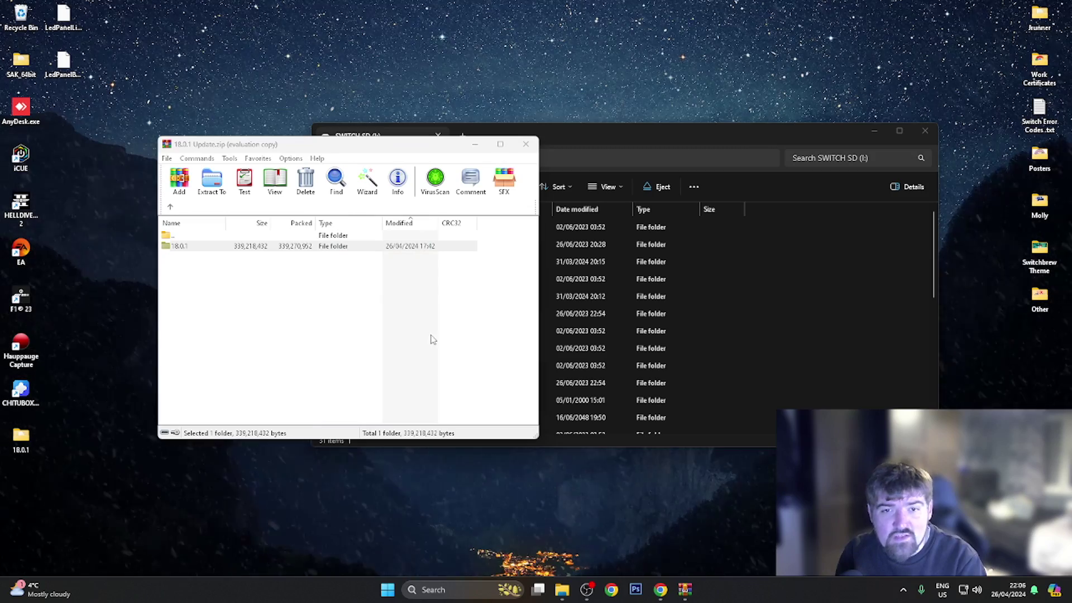
left_click(525, 144)
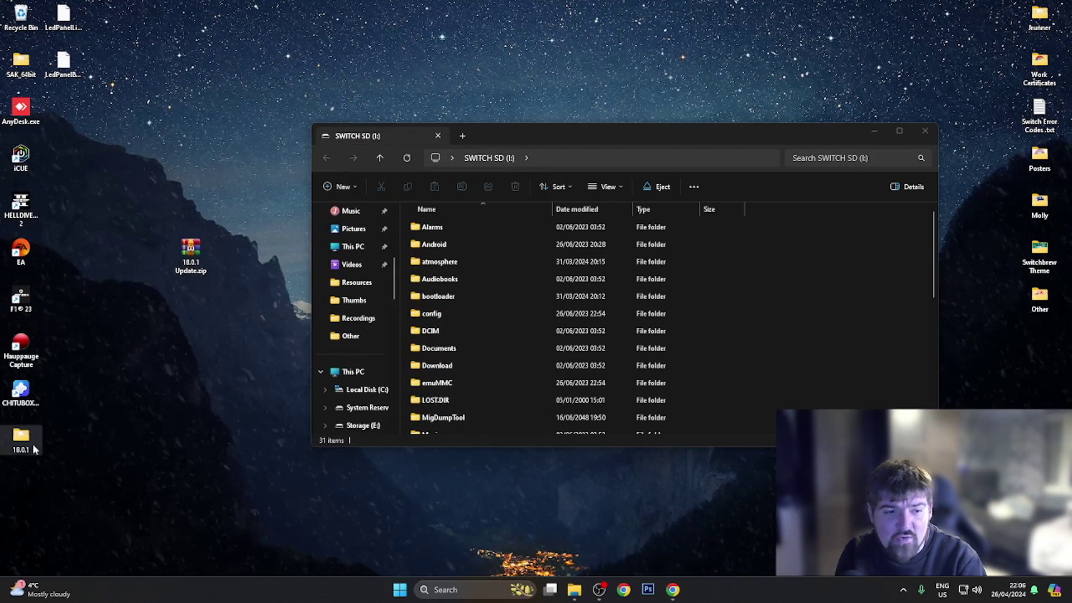
Copy the 18.0.1 folder from the desktop to the root of SWITCH SD (I:) and close the drive window
left_click_drag(29, 441, 874, 371)
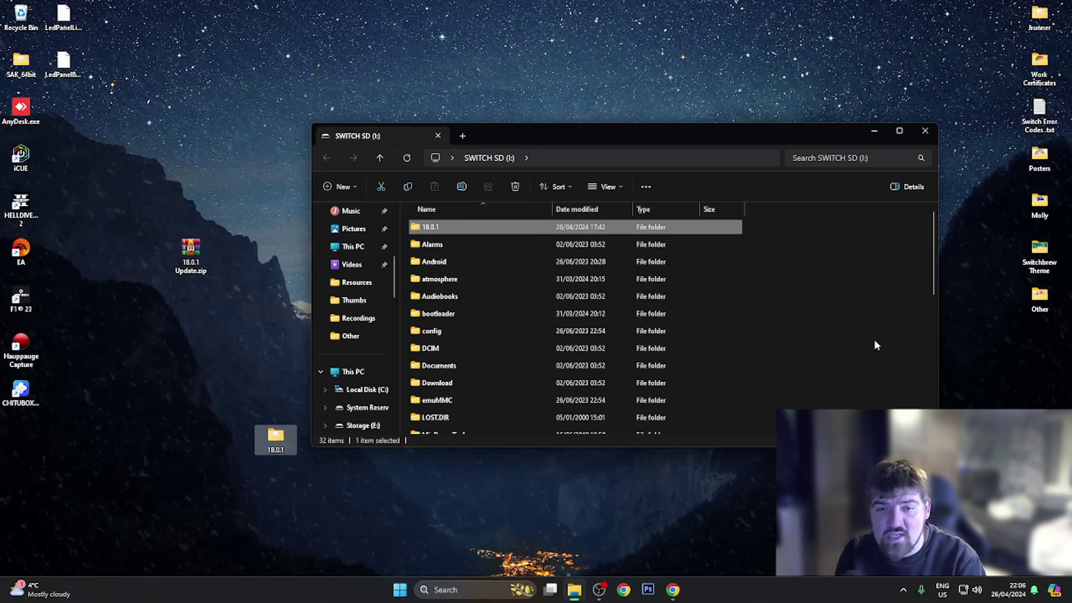
left_click(925, 132)
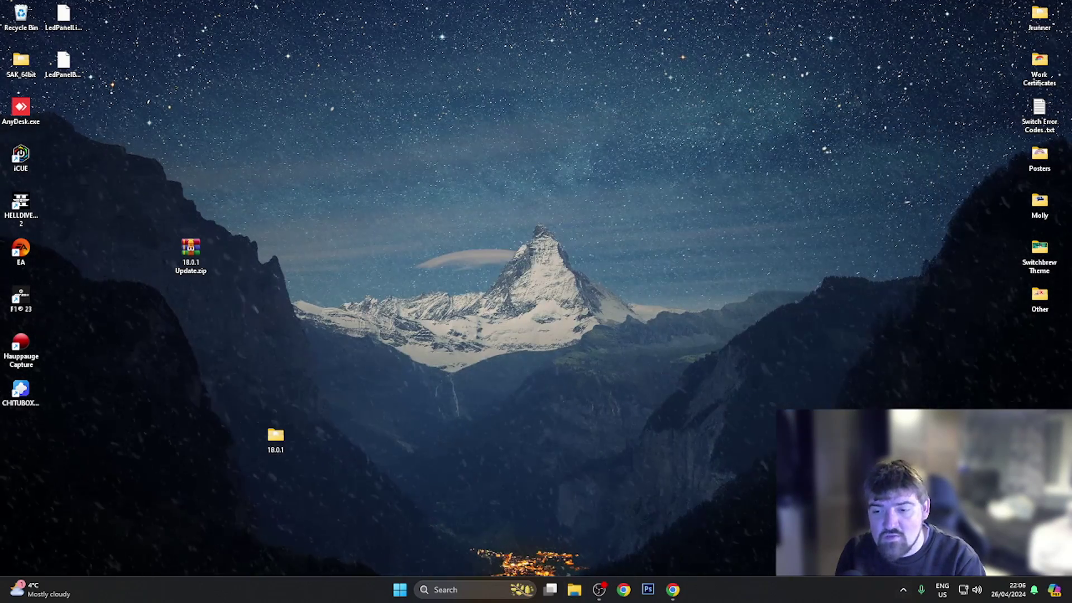
left_click(903, 590)
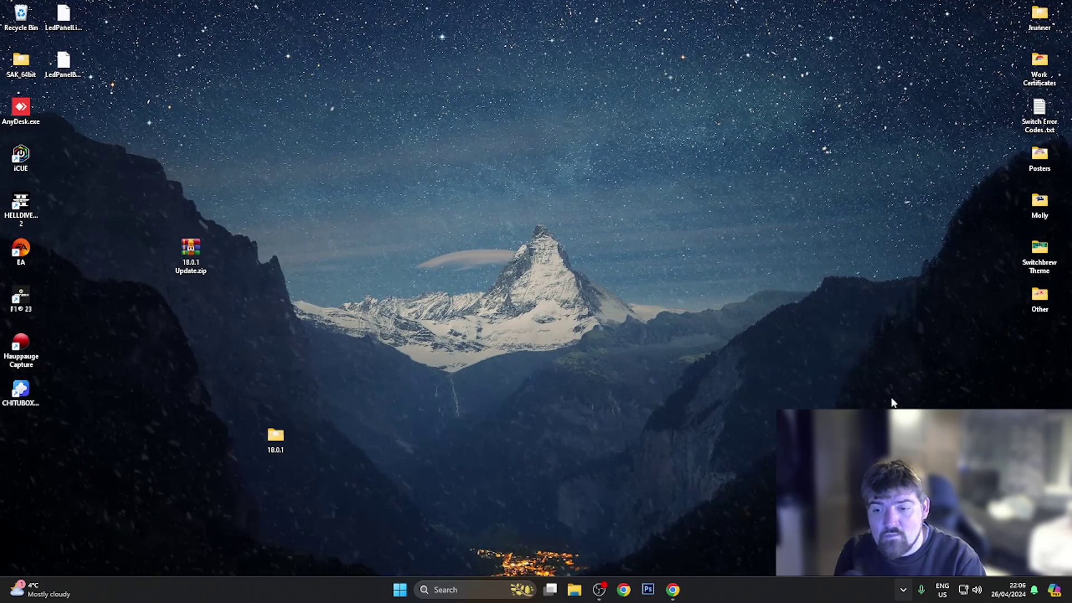
left_click(893, 550)
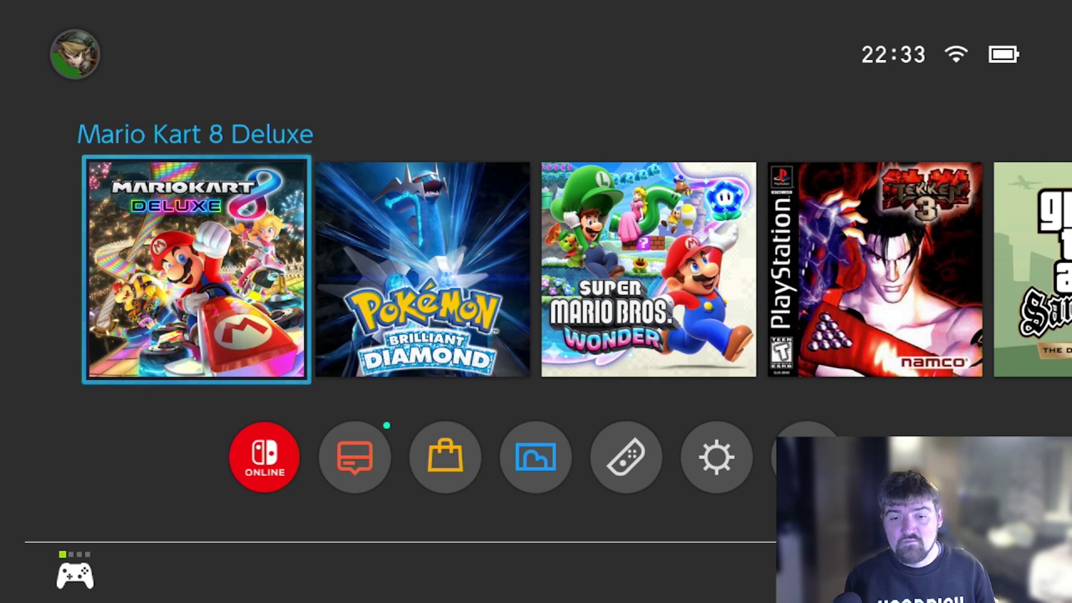
Back on the Switch console, open the homebrew menu through the Album
key("Down")
key("Right")
key("Right")
key("Right")
key("Return")
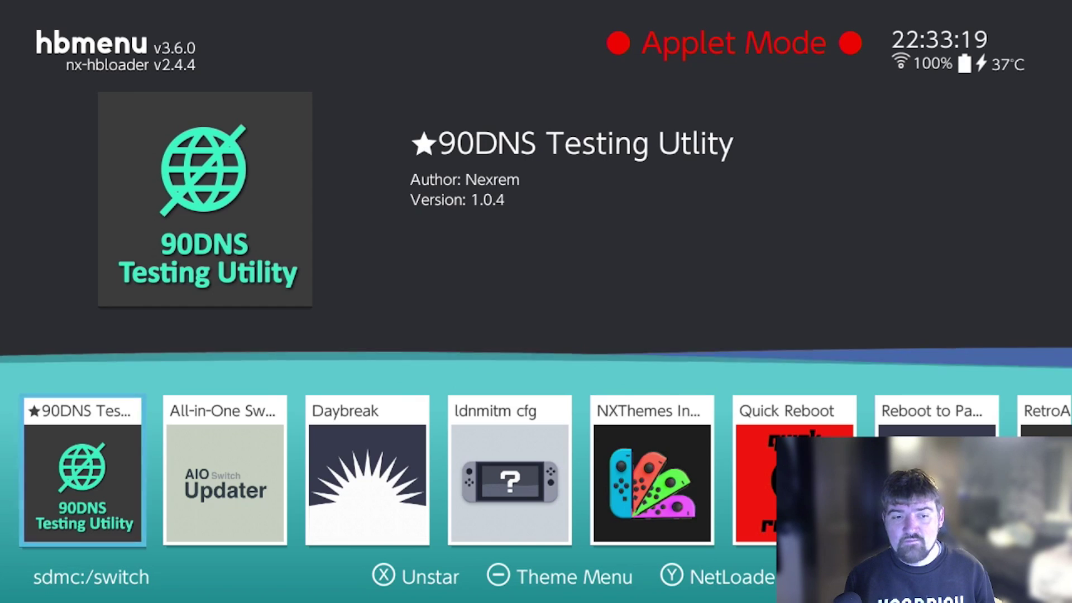
Launch Daybreak and start an installation to reach the choice of update directory
key("Right")
key("Right")
key("Return")
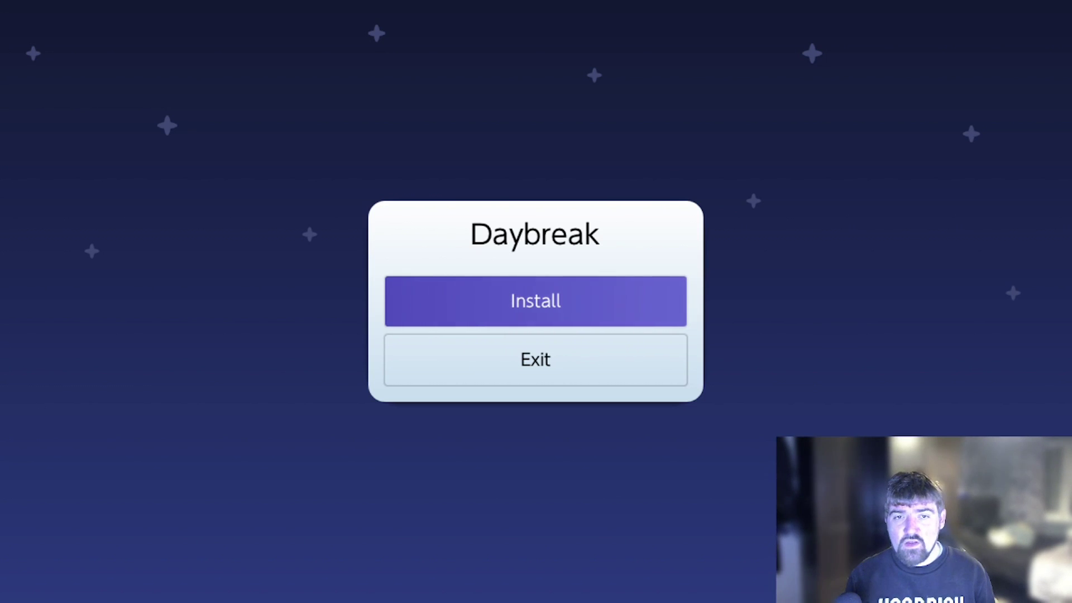
key("Return")
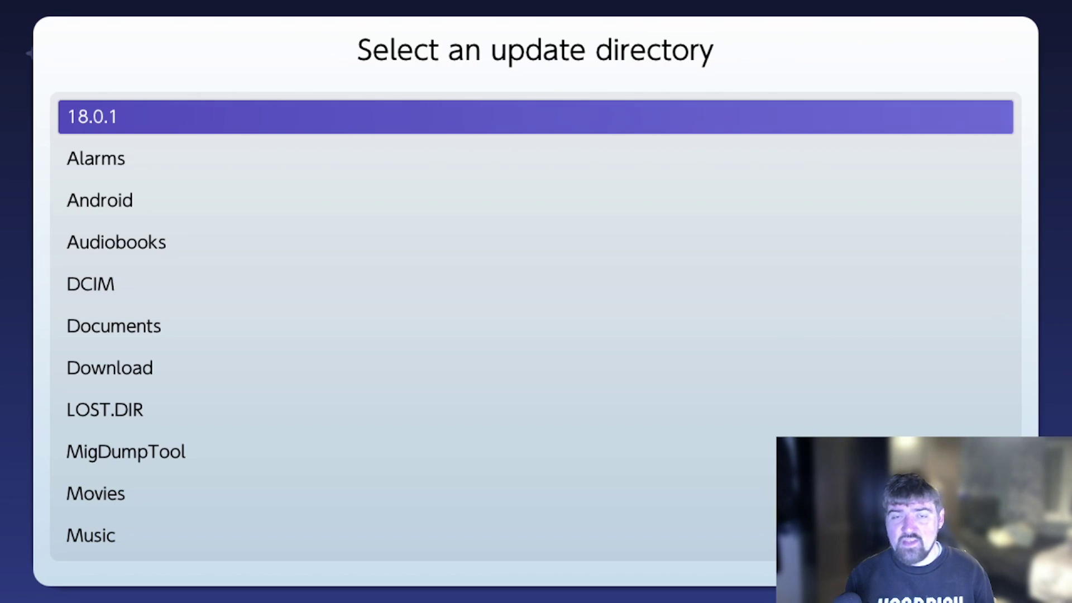